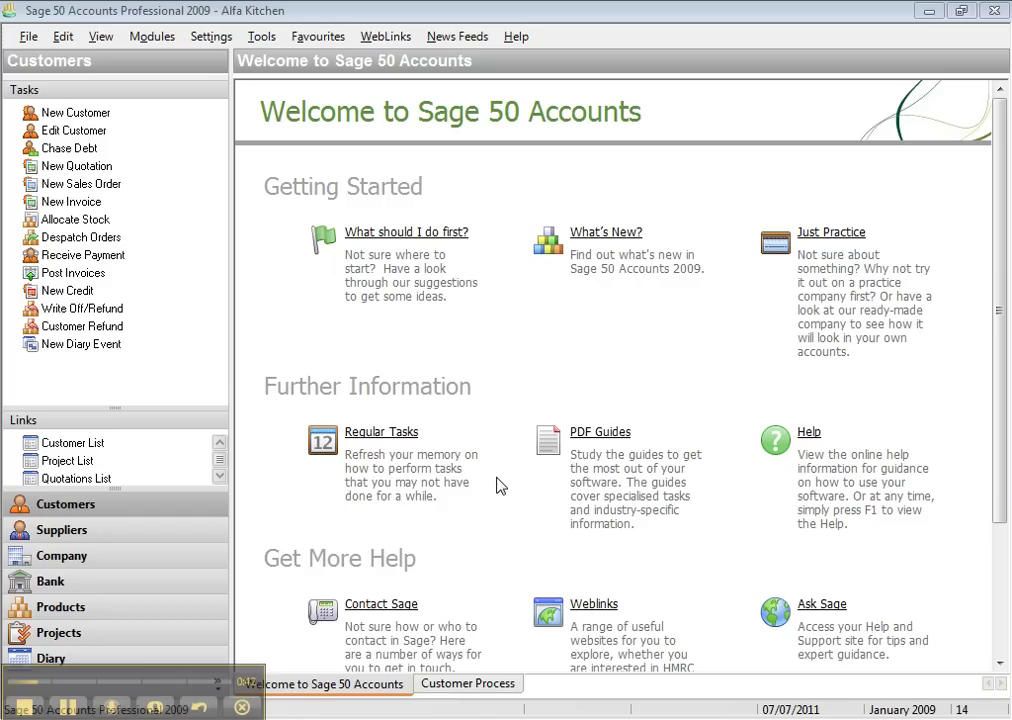
# Open the Settings menu to see Alfa Kitchen's company settings options
pyautogui.click(214, 38)
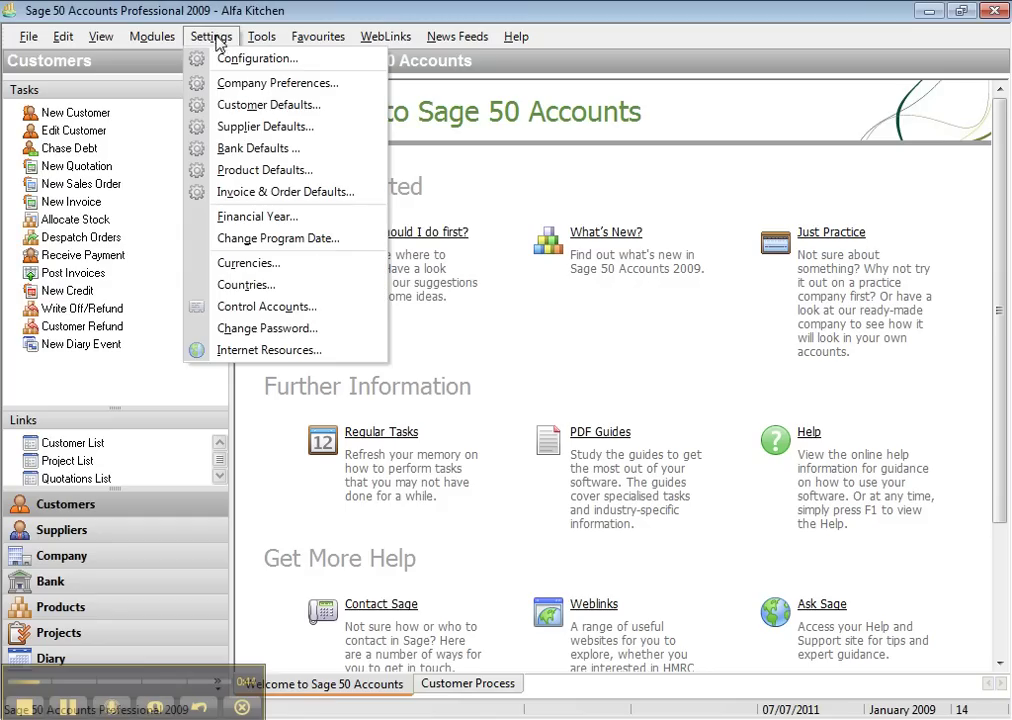
# Review Alfa Kitchen's Company Preferences address (country United Kingdom), closing other windows, then accept with OK
pyautogui.click(195, 80)
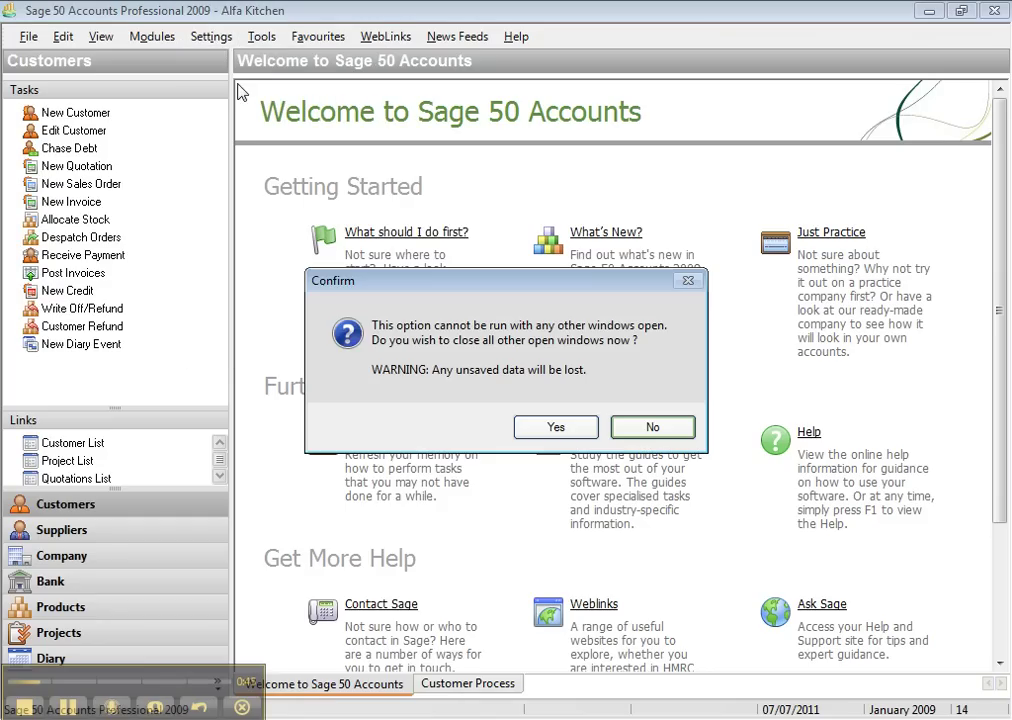
pyautogui.click(551, 427)
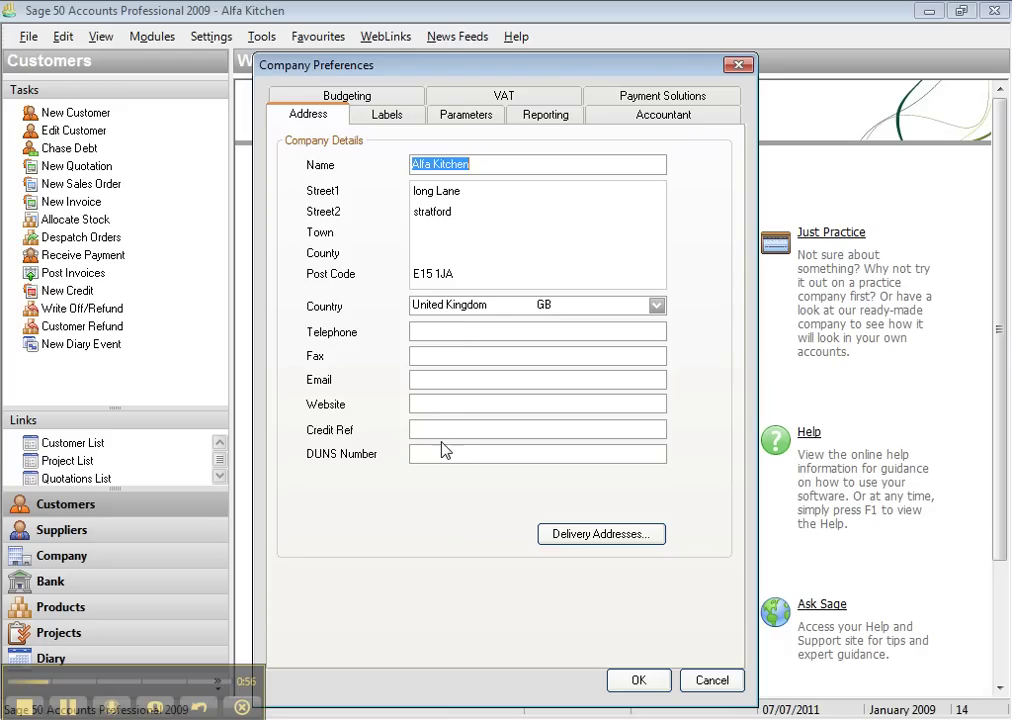
pyautogui.click(621, 680)
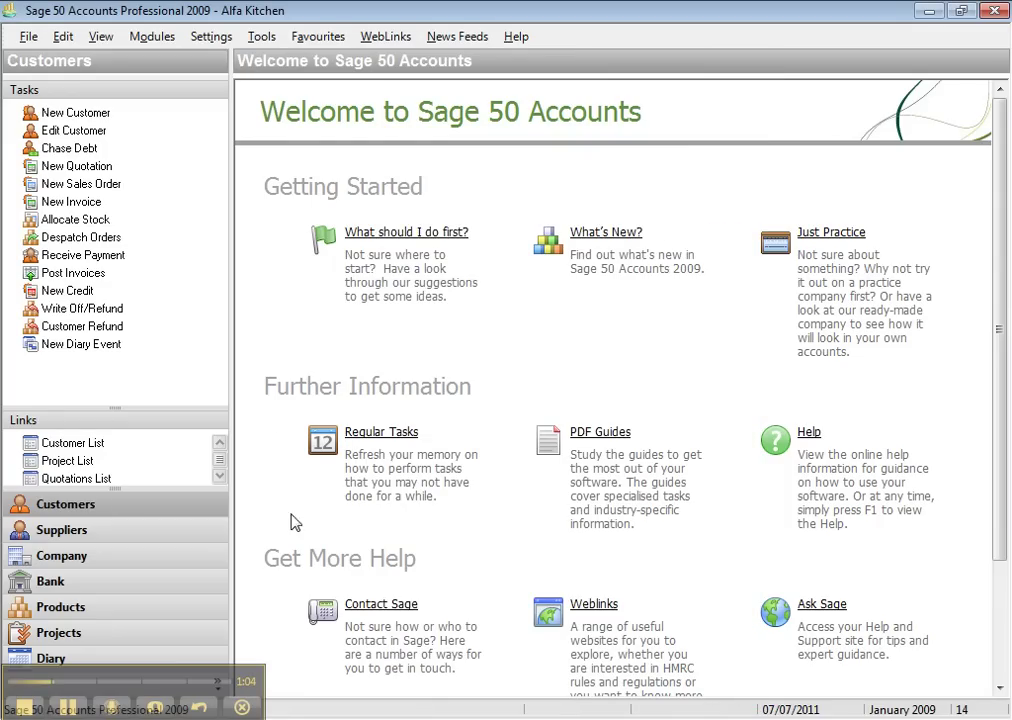
# Switch to Customers and show the list of customer accounts
pyautogui.click(90, 507)
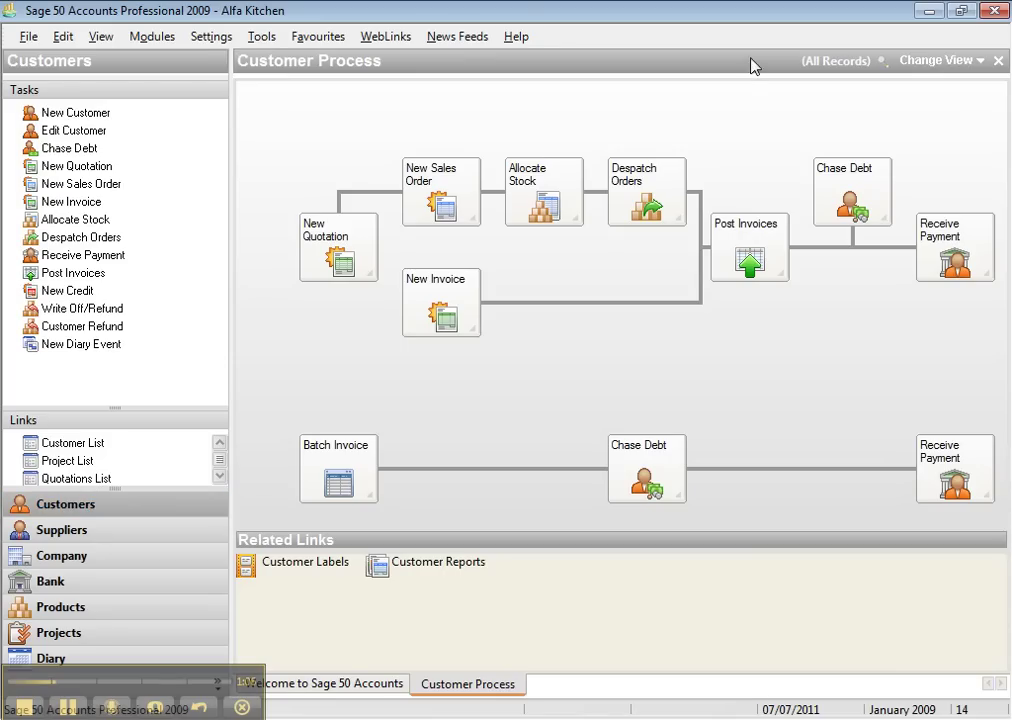
pyautogui.click(979, 61)
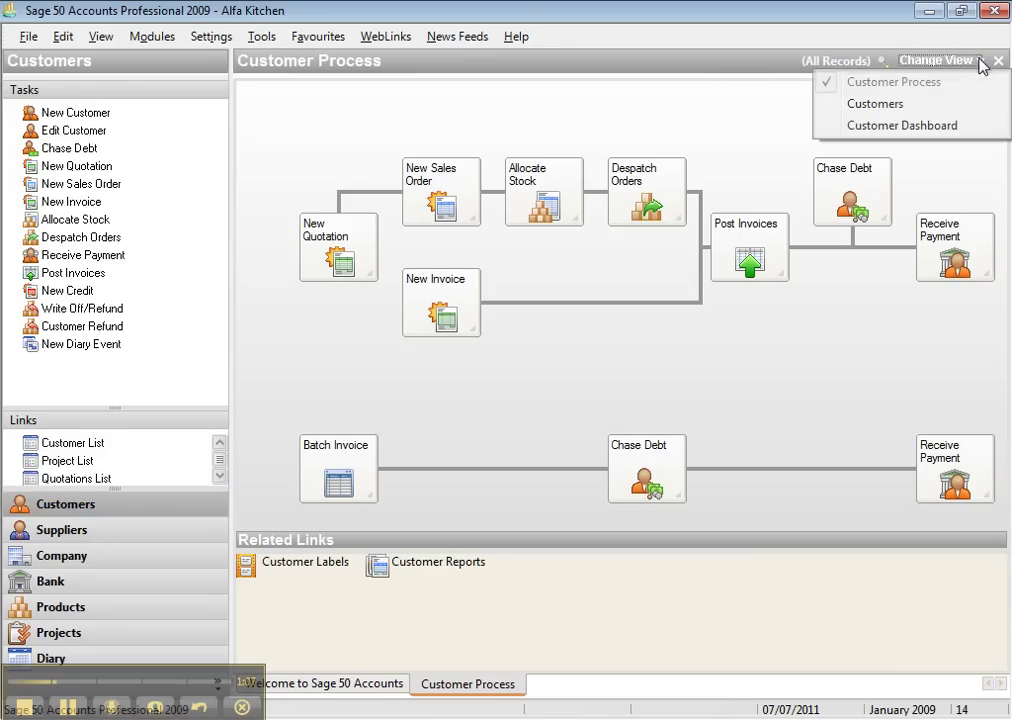
pyautogui.click(885, 106)
# Look up customer 132 Blue Mustard's record, close it, and move to the Suppliers area
pyautogui.click(329, 98)
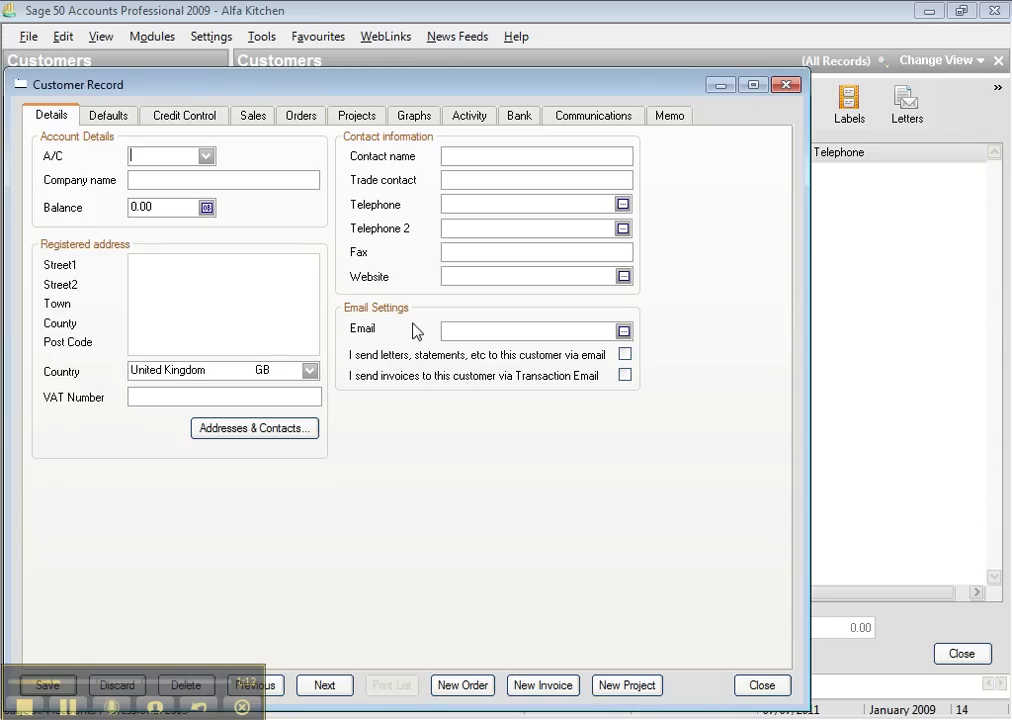
pyautogui.click(157, 160)
pyautogui.write('132')
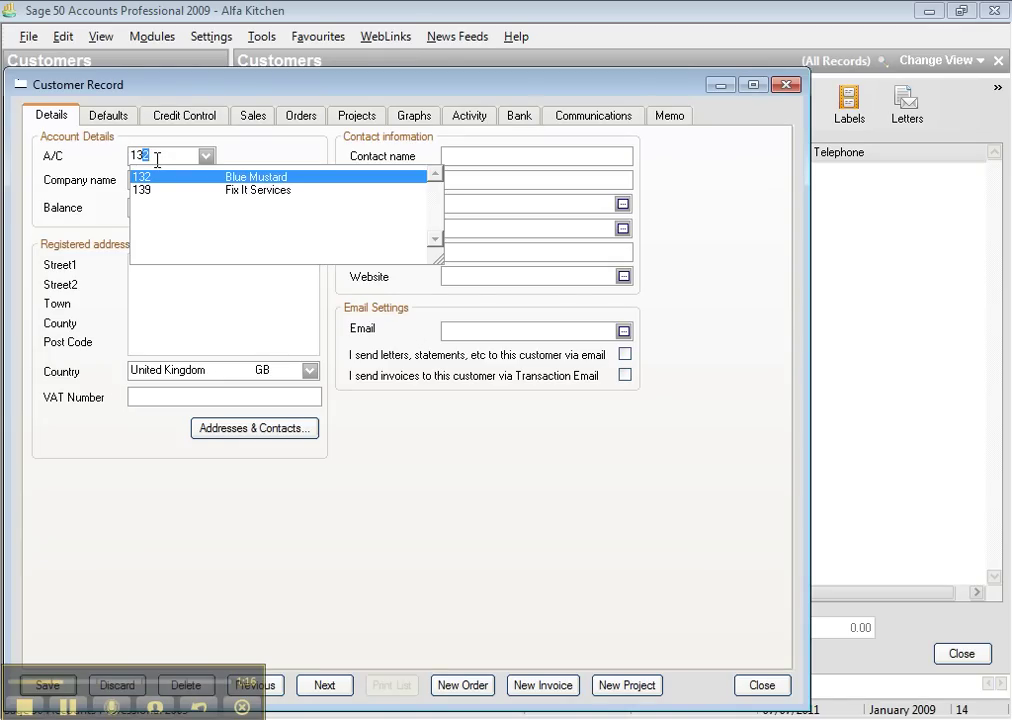
pyautogui.press('Tab')
pyautogui.click(524, 449)
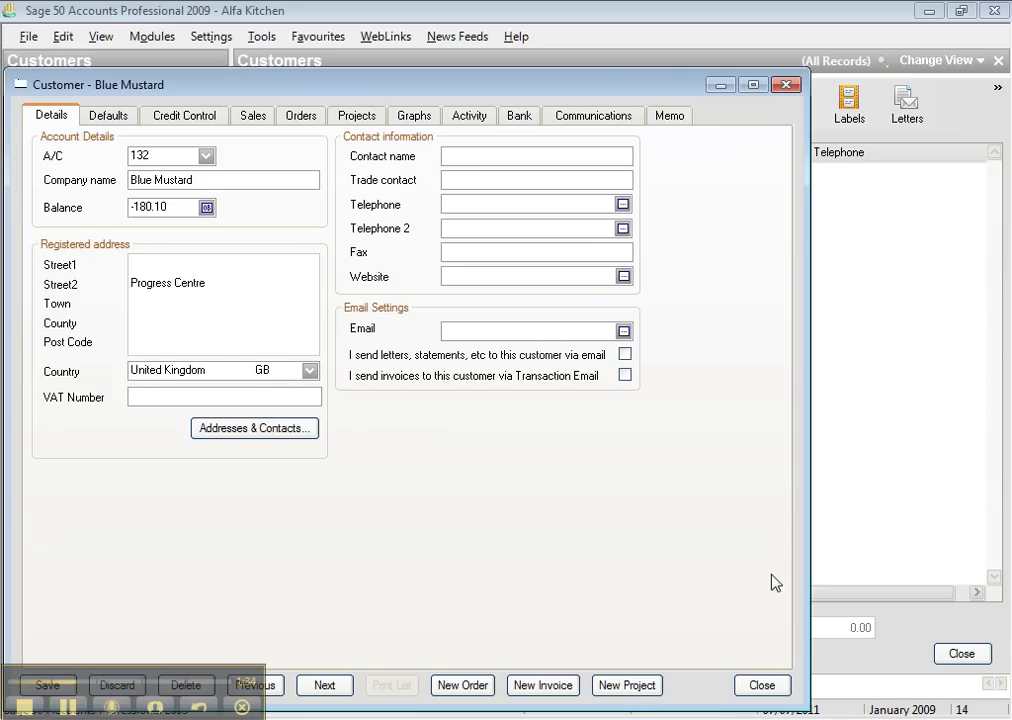
pyautogui.click(764, 685)
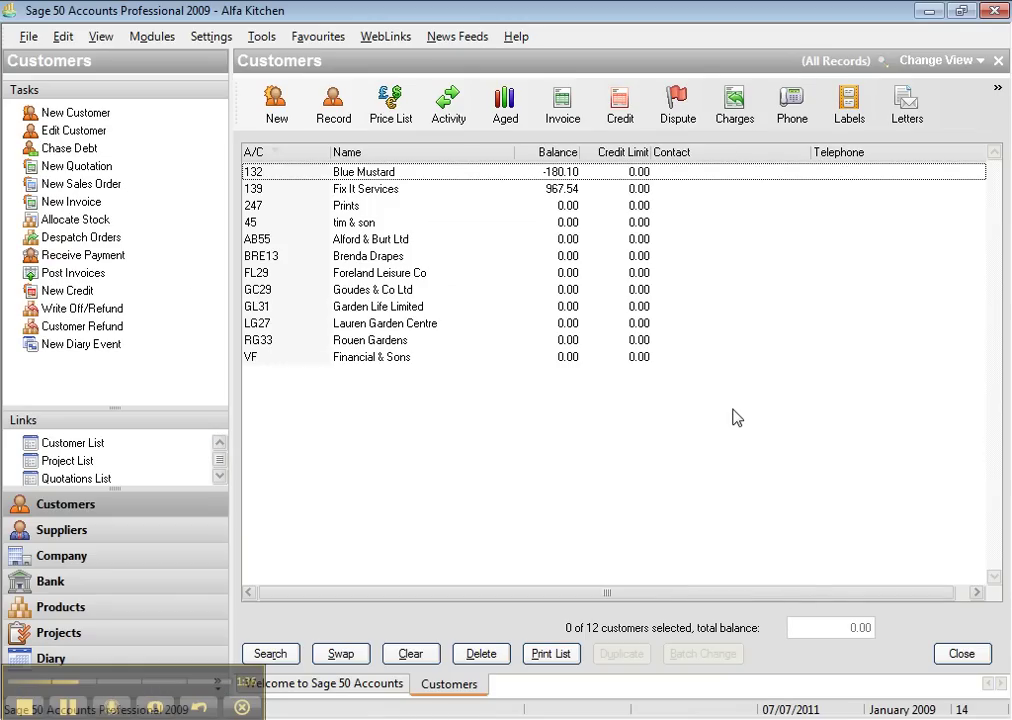
pyautogui.click(97, 531)
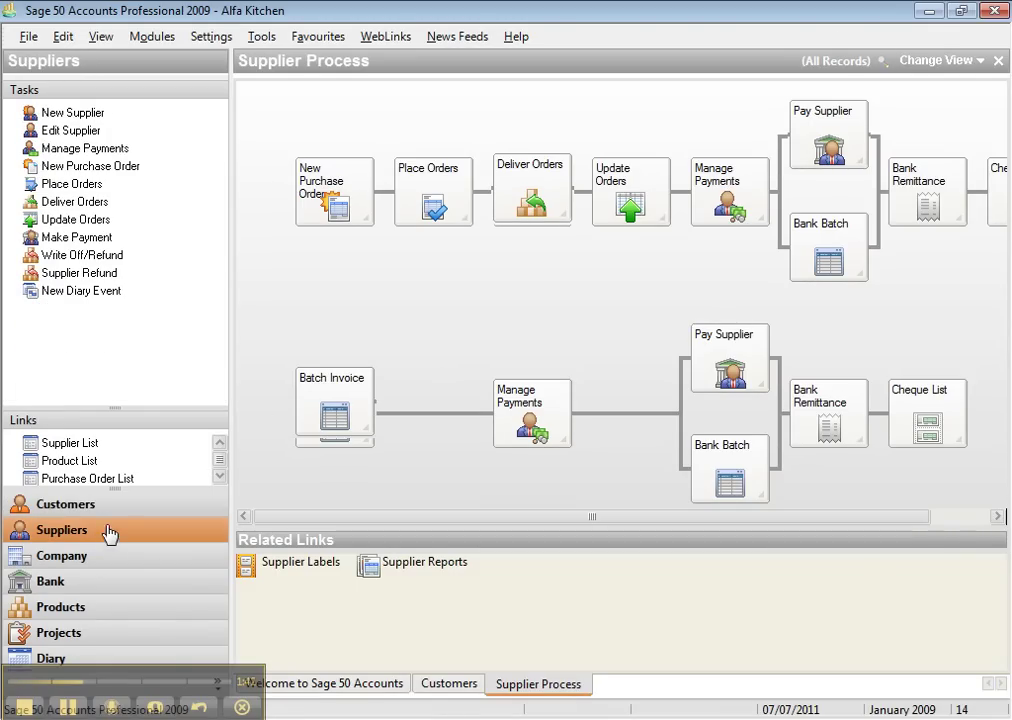
pyautogui.click(980, 63)
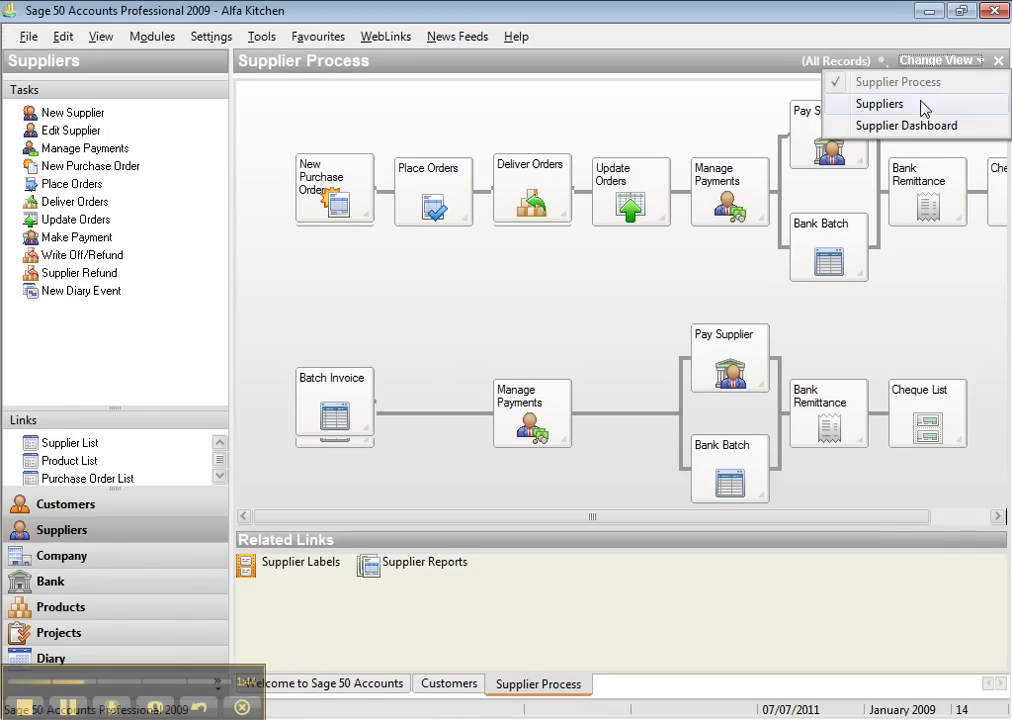
# Load supplier B144 Beecham & Co's record from the Suppliers list and clear its account code
pyautogui.click(985, 104)
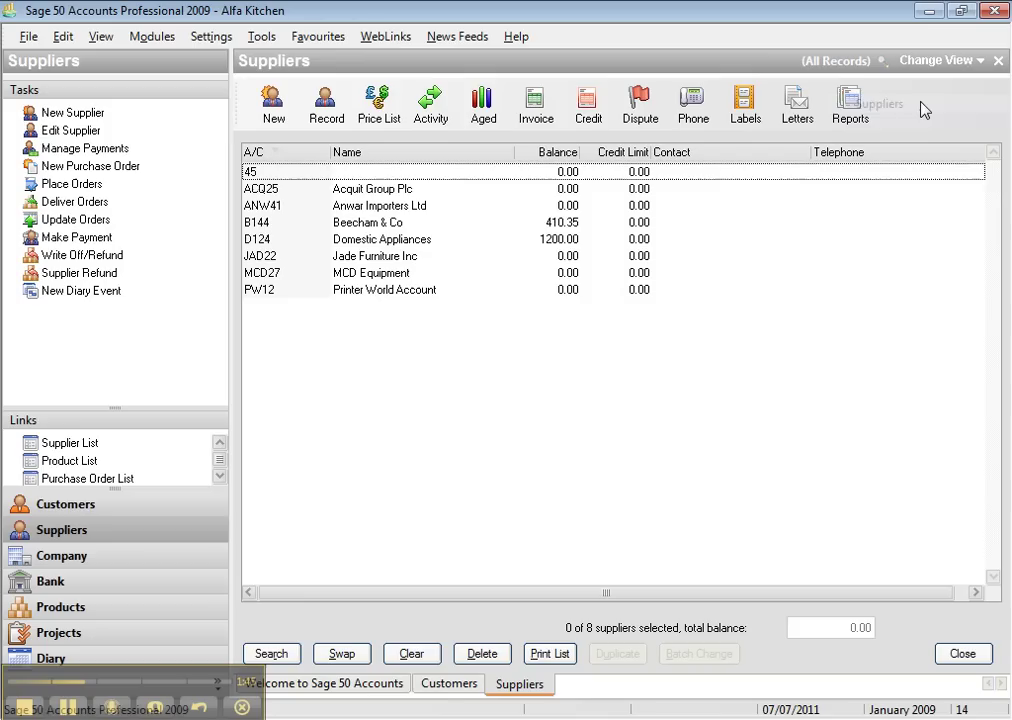
pyautogui.click(329, 112)
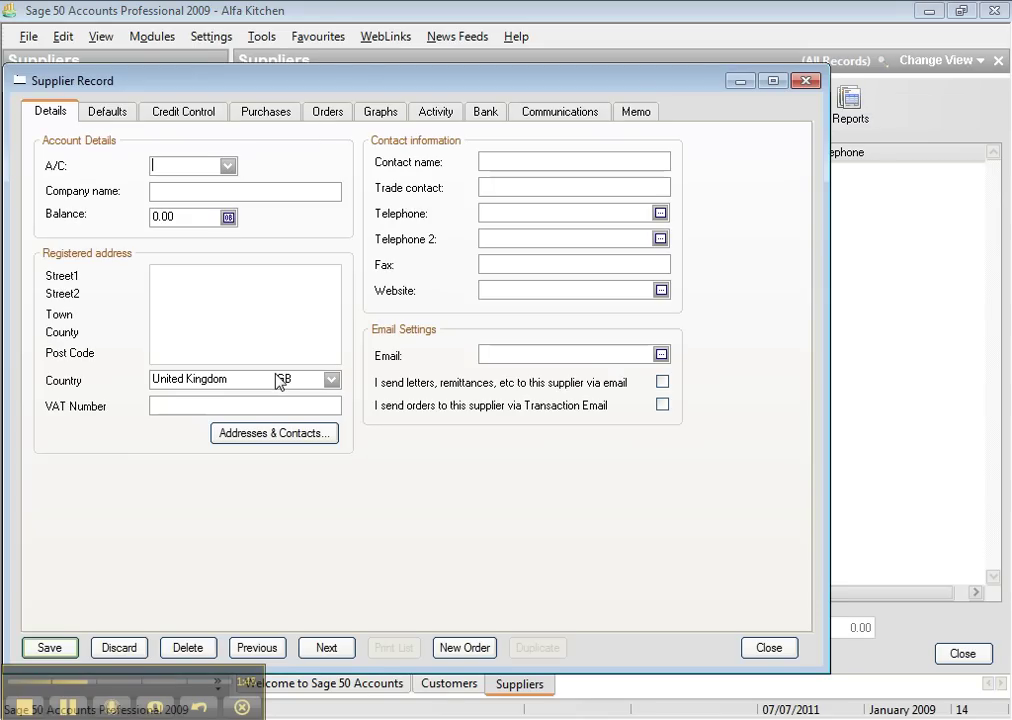
pyautogui.click(189, 339)
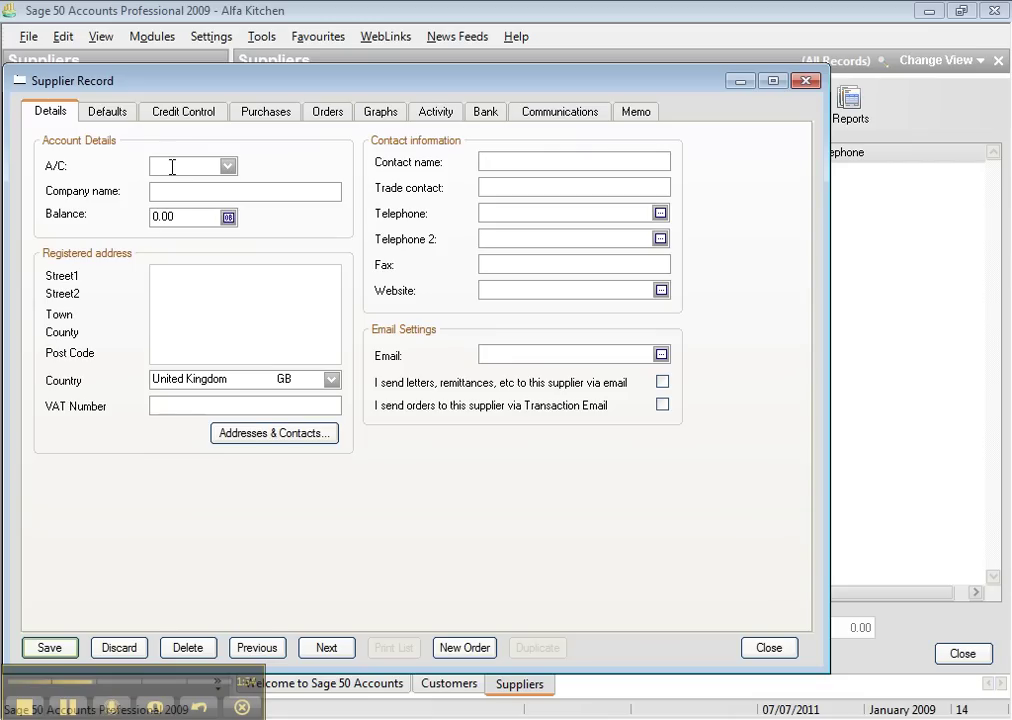
pyautogui.write('B')
pyautogui.click(175, 160)
pyautogui.write('B')
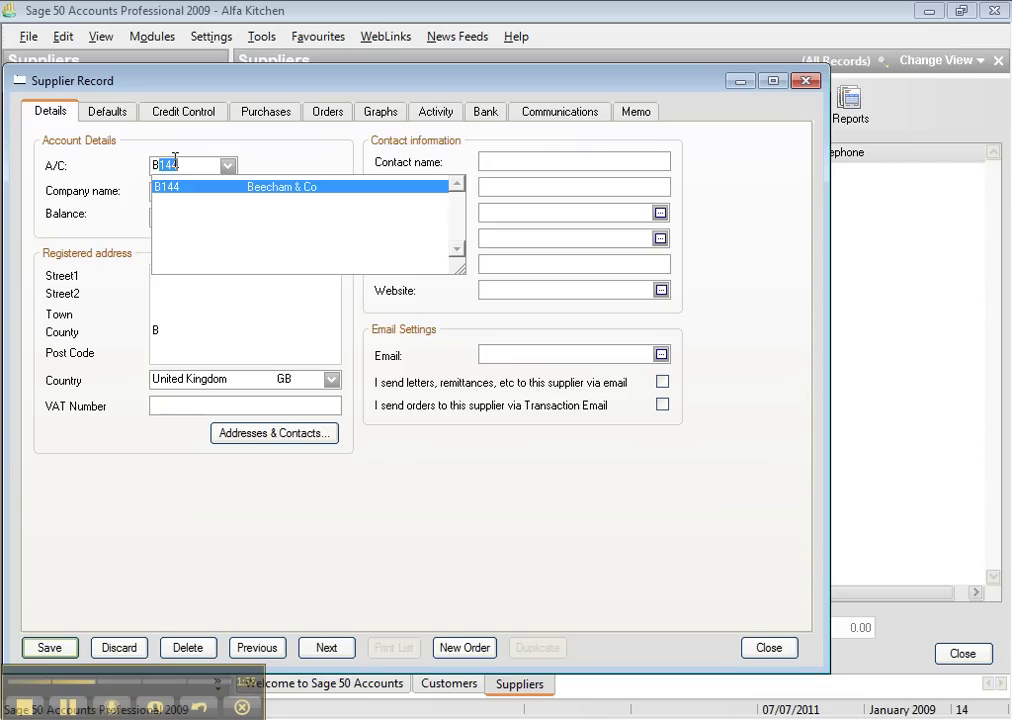
pyautogui.press('Tab')
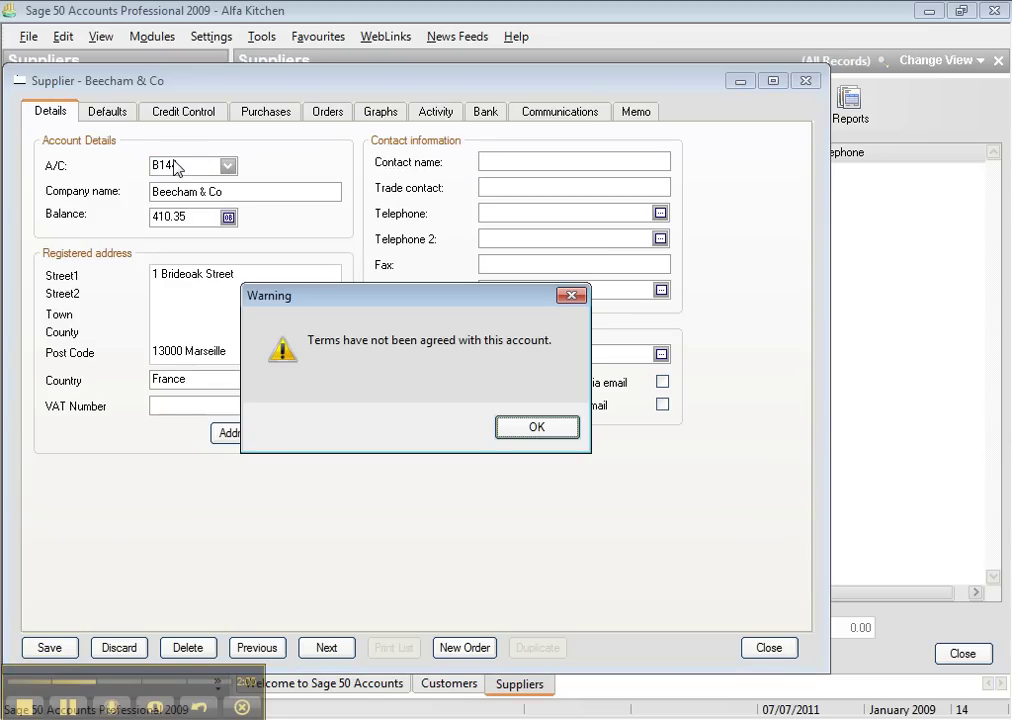
pyautogui.click(535, 429)
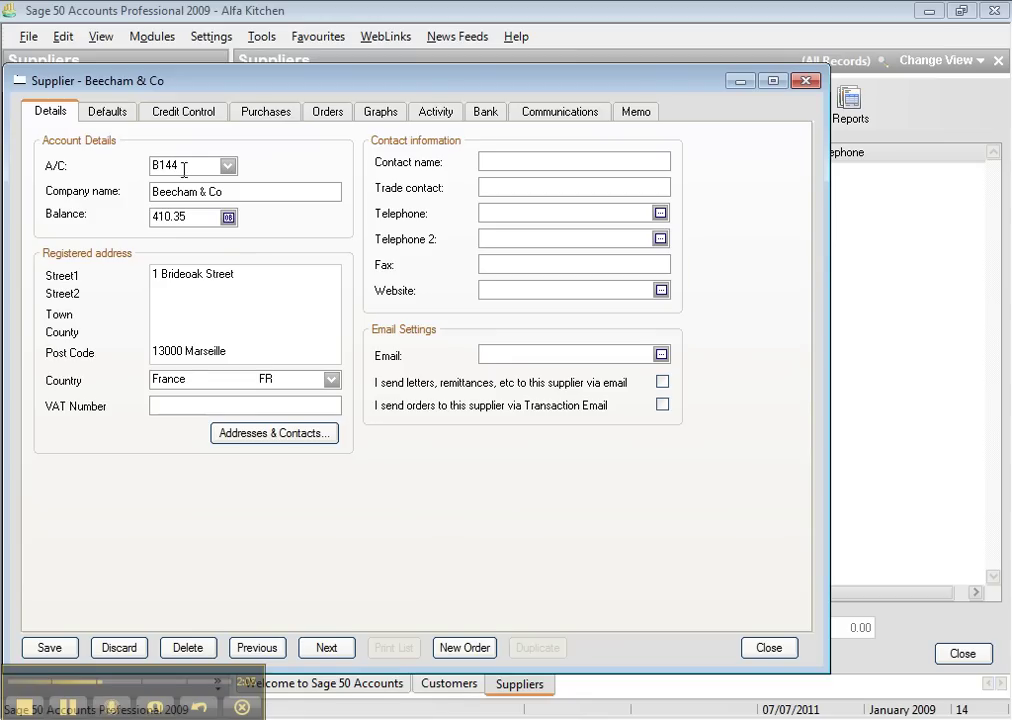
pyautogui.moveTo(210, 165); pyautogui.dragTo(58, 137)
pyautogui.press('BackSpace')
# Enter account code 123, company name 'perthd' and address line 'afkvh'
pyautogui.write('123')
pyautogui.click(248, 192)
pyautogui.write('perthd')
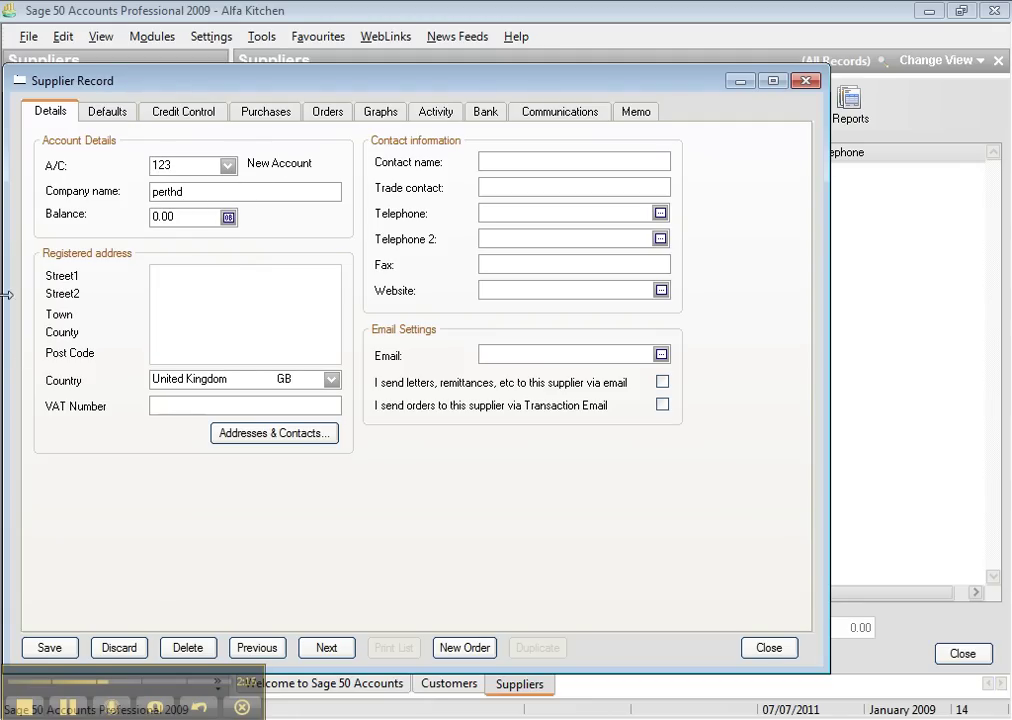
pyautogui.click(184, 289)
pyautogui.write('afkvh')
# Set the supplier's country to France, then close the record without saving
pyautogui.click(332, 379)
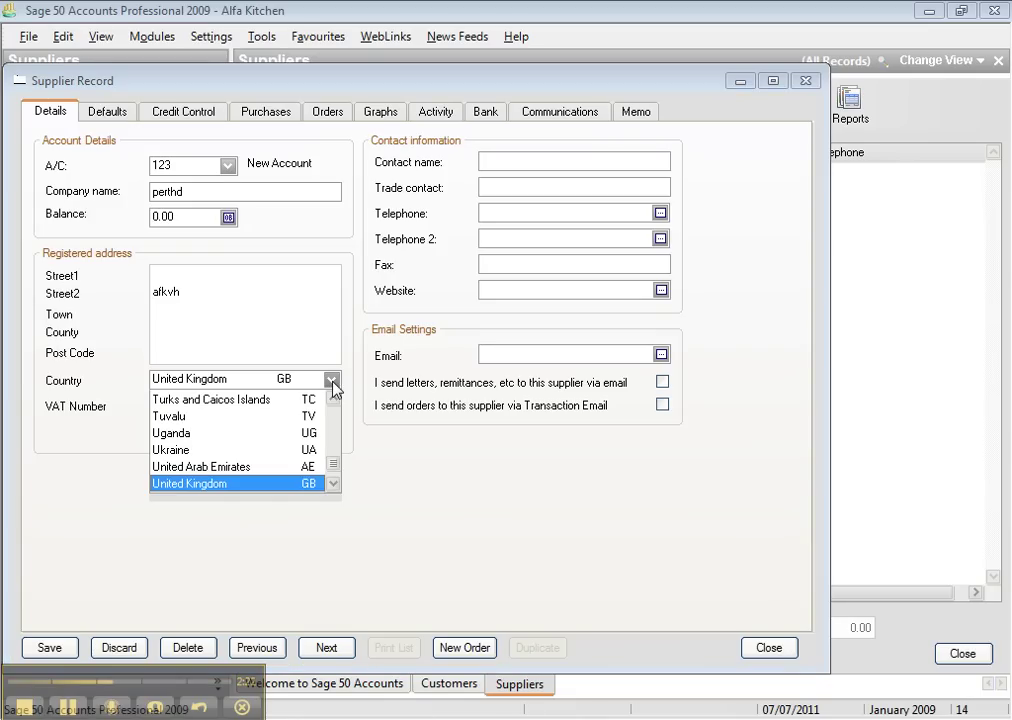
pyautogui.press('f')
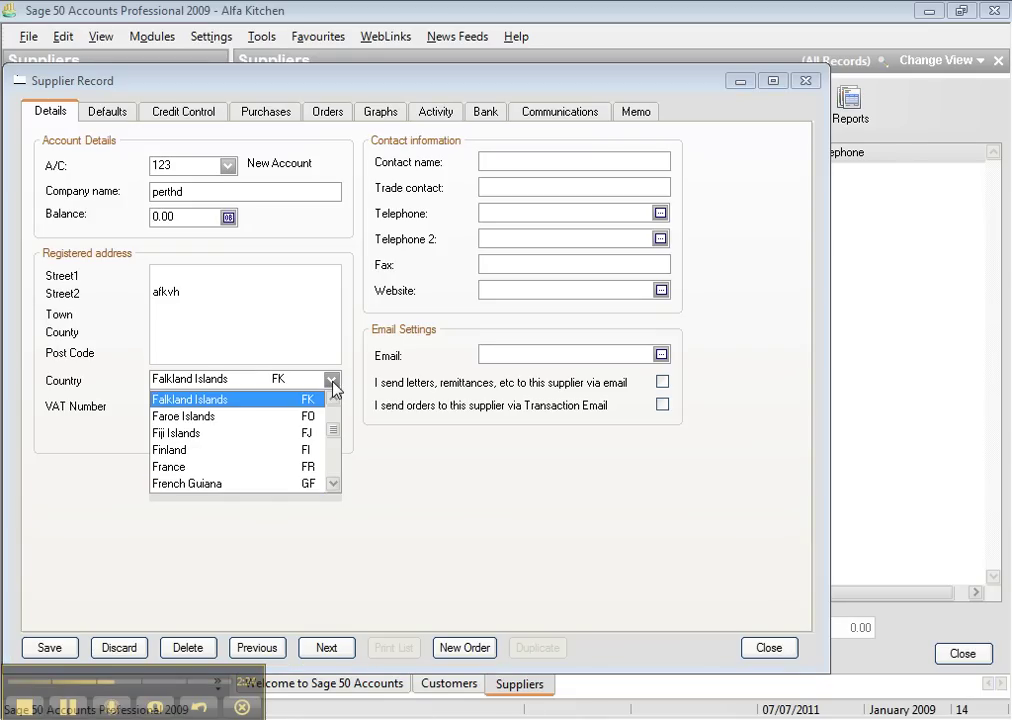
pyautogui.press('Down')
pyautogui.press('Down')
pyautogui.press('Down')
pyautogui.press('Down')
pyautogui.press('Return')
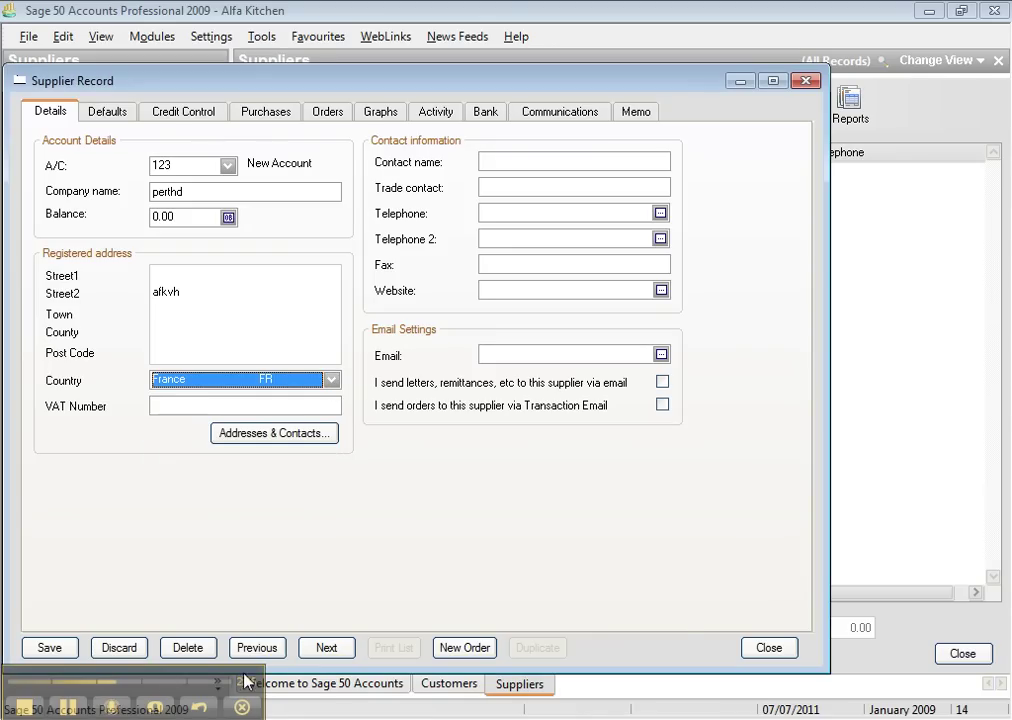
pyautogui.click(790, 650)
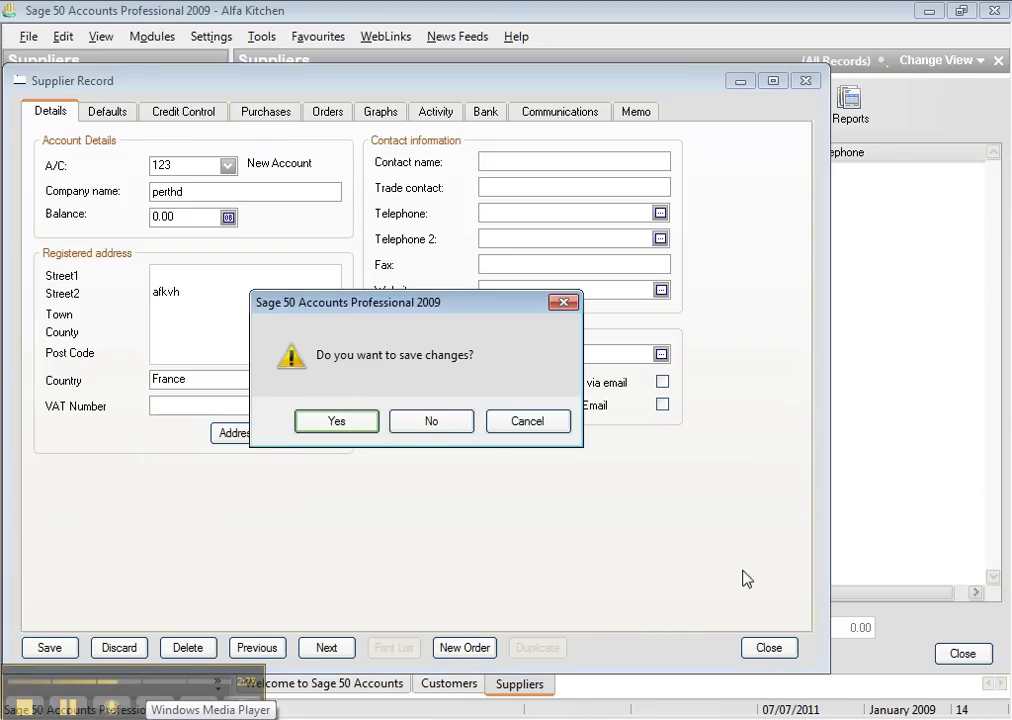
pyautogui.click(440, 427)
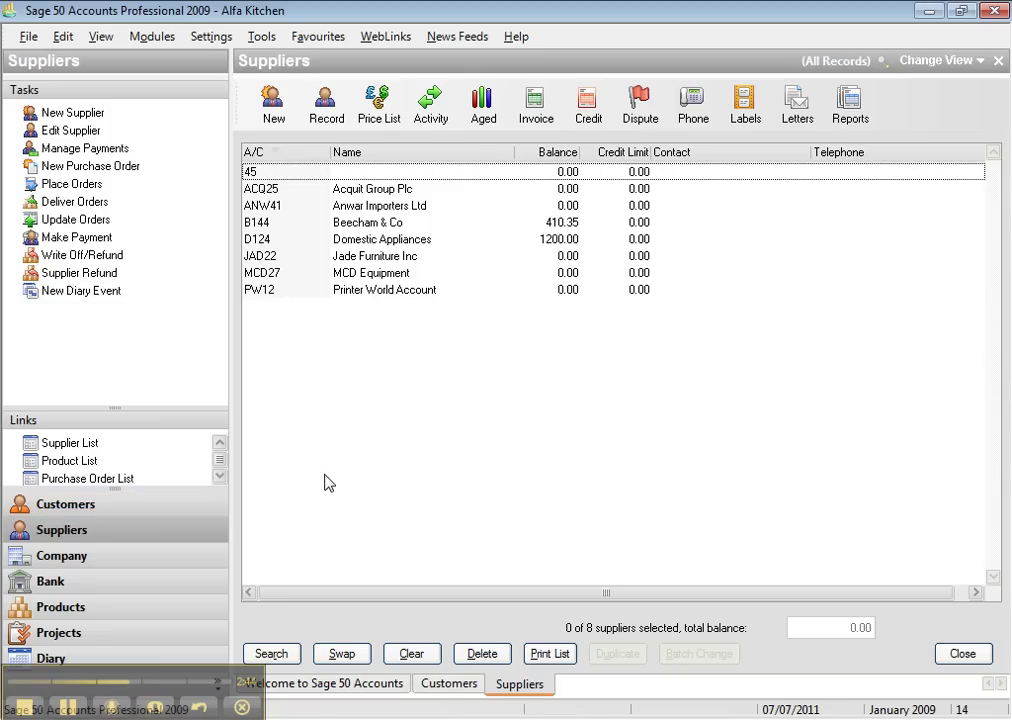
# In the Company module, review nominal account 4000 sales shoes with its 323.44 Cr balance
pyautogui.click(158, 566)
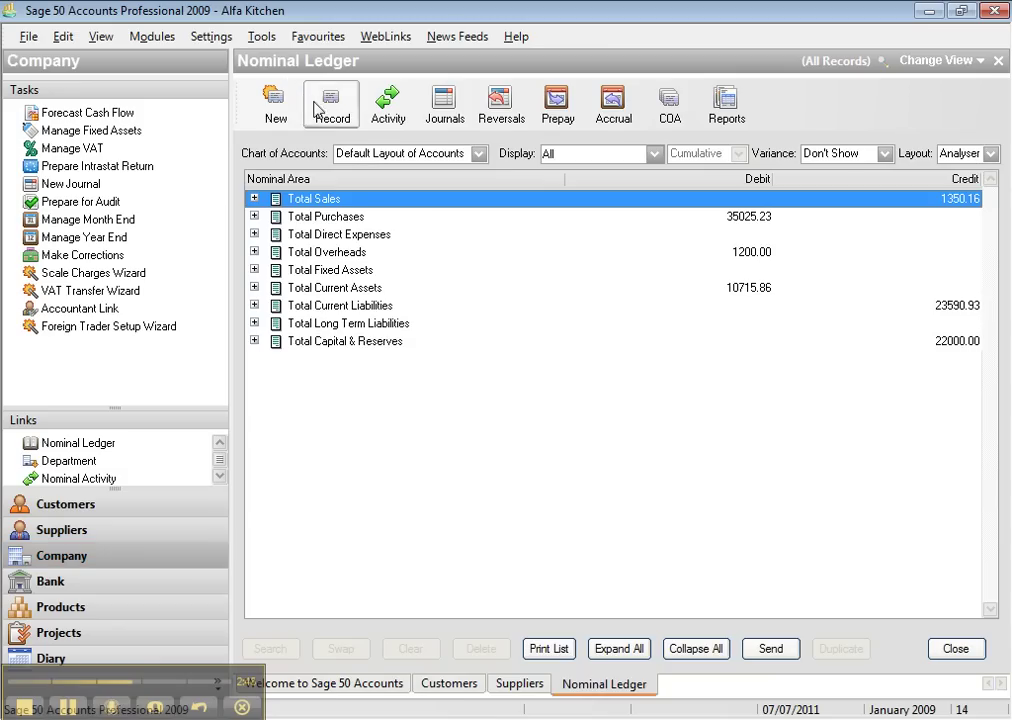
pyautogui.click(330, 108)
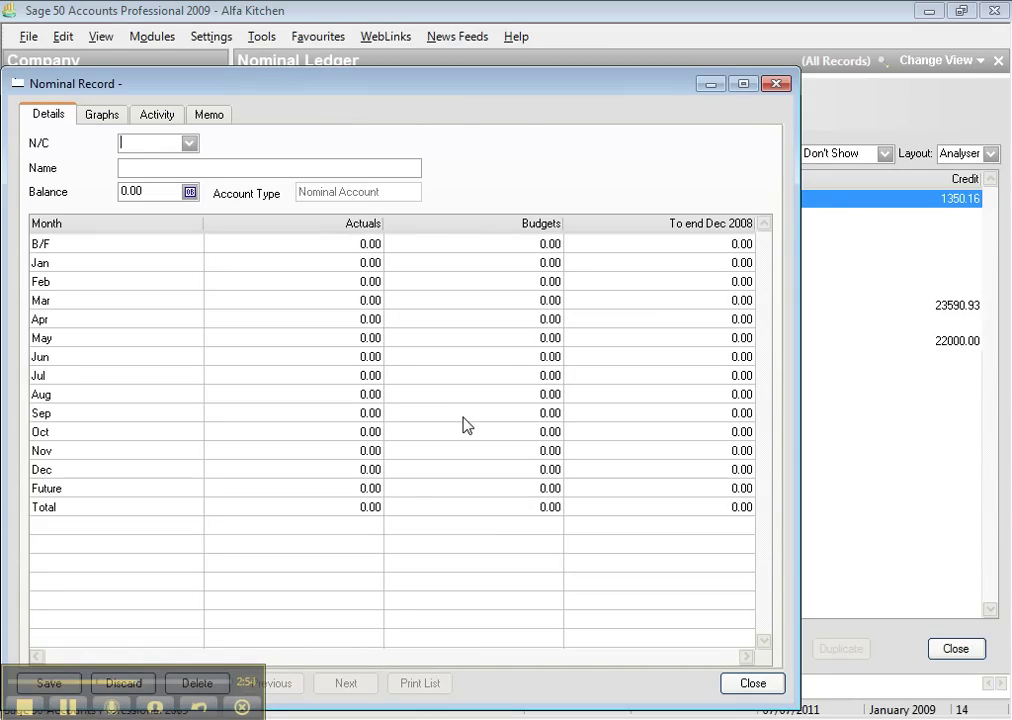
pyautogui.write('4000')
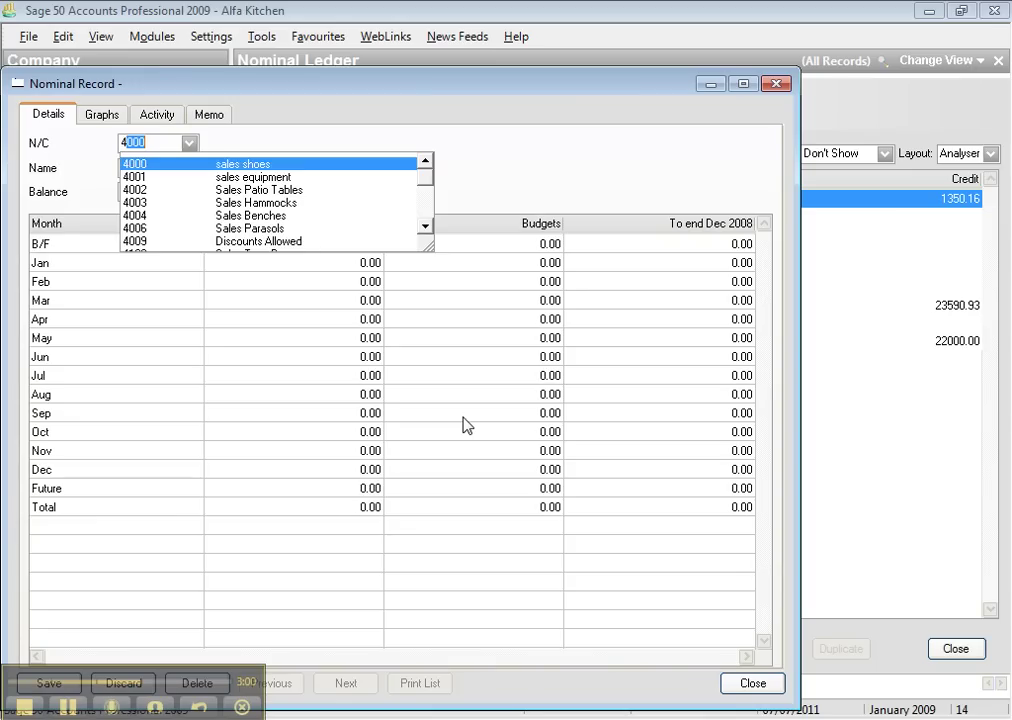
pyautogui.press('Return')
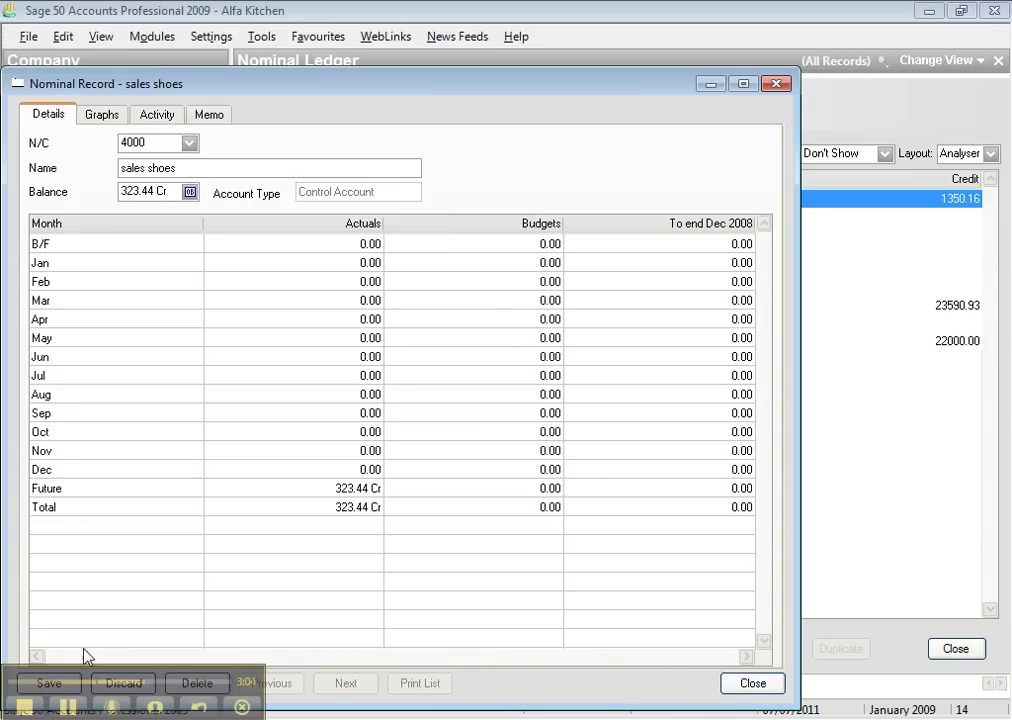
pyautogui.click(753, 684)
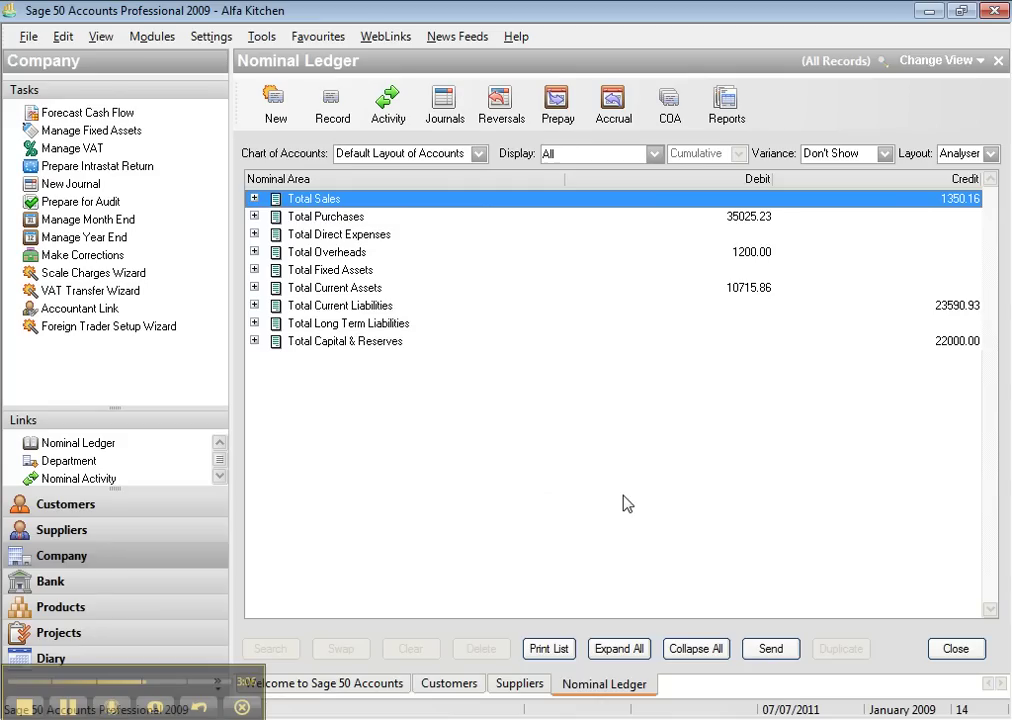
# Open and close an empty nominal record, then open a blank one again
pyautogui.click(333, 104)
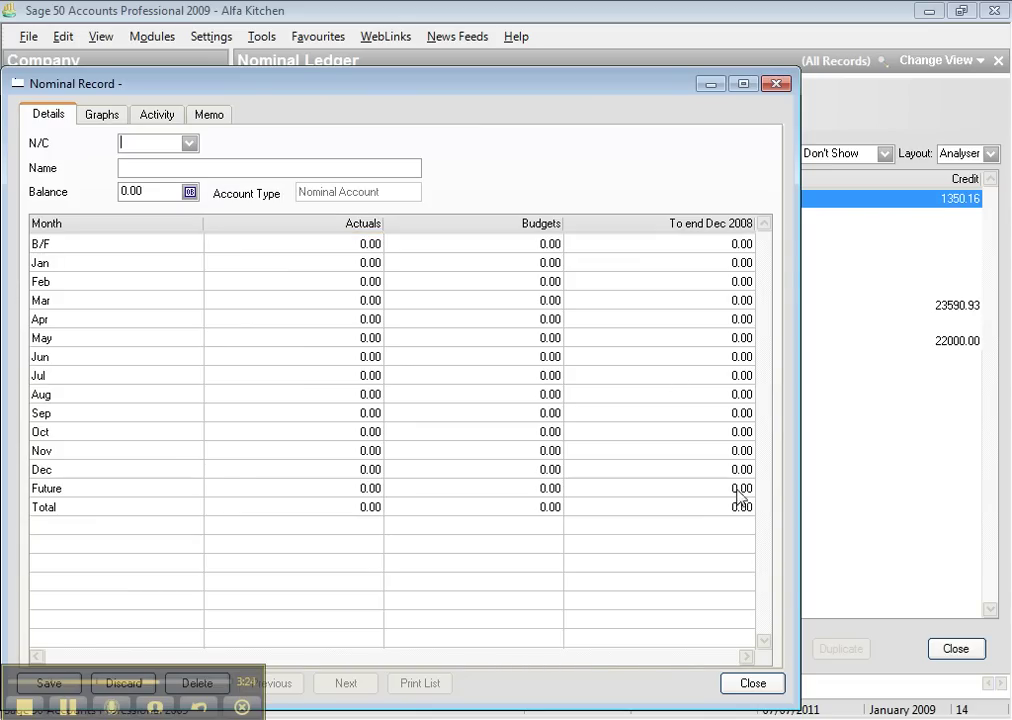
pyautogui.click(742, 686)
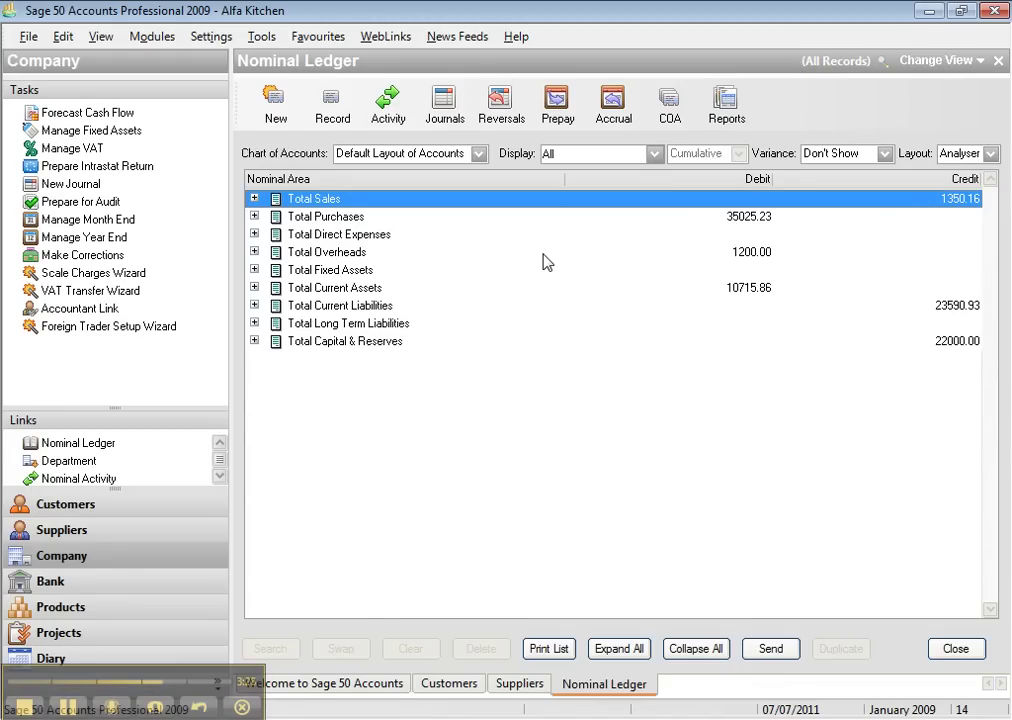
pyautogui.click(332, 102)
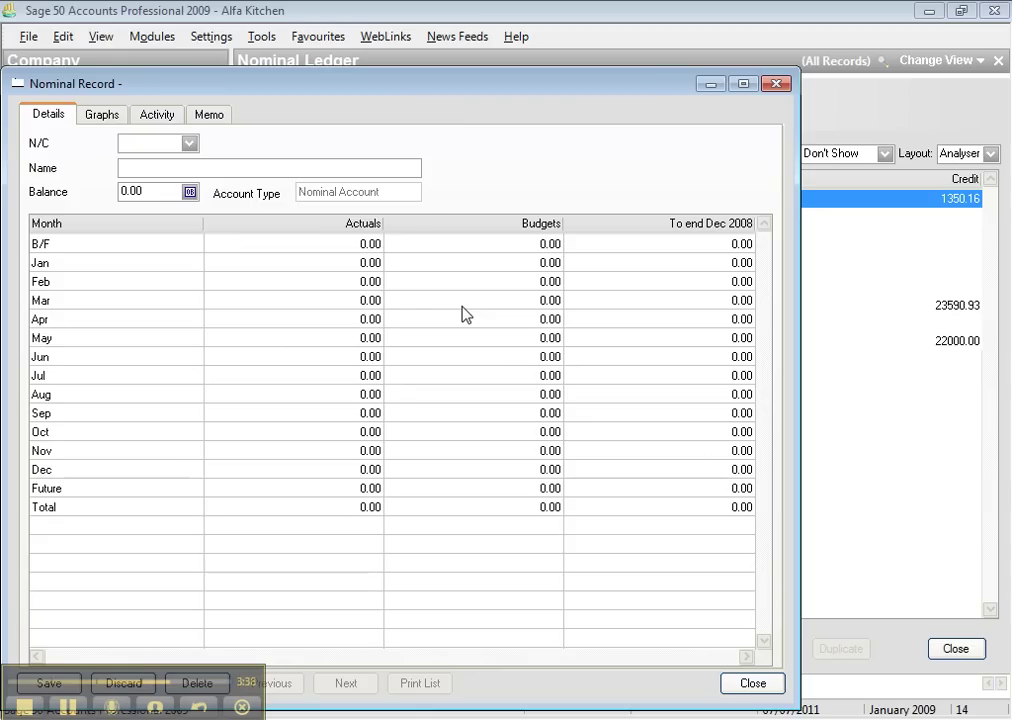
# Load nominal account 5000 purchases equipment, check its 349.23 Dr balance, and close it
pyautogui.write('5000')
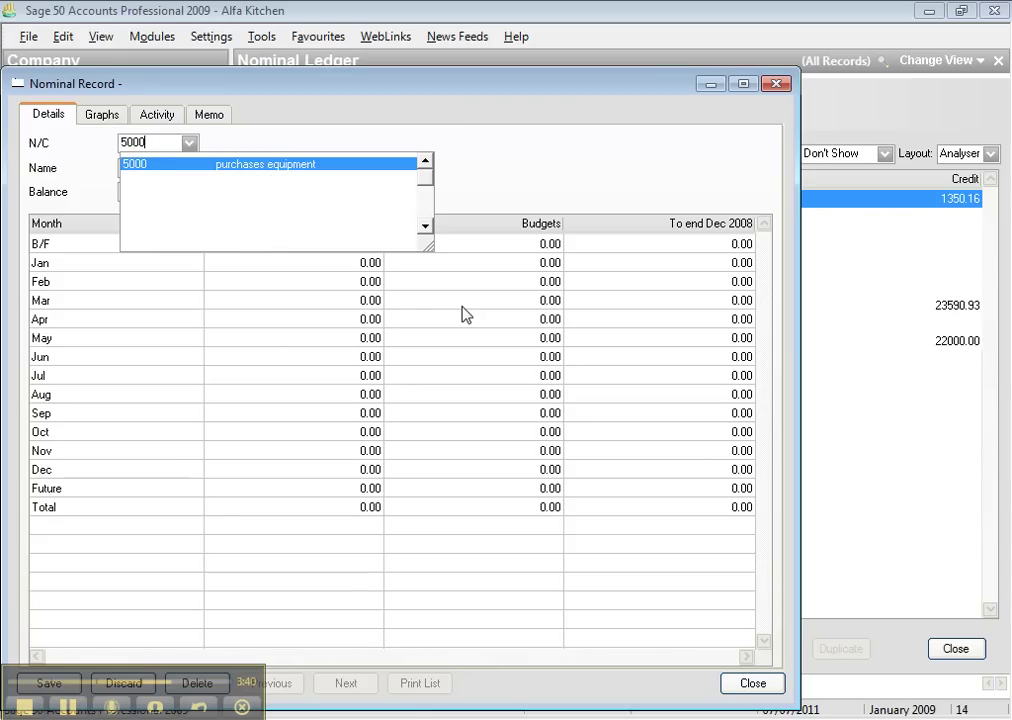
pyautogui.press('Tab')
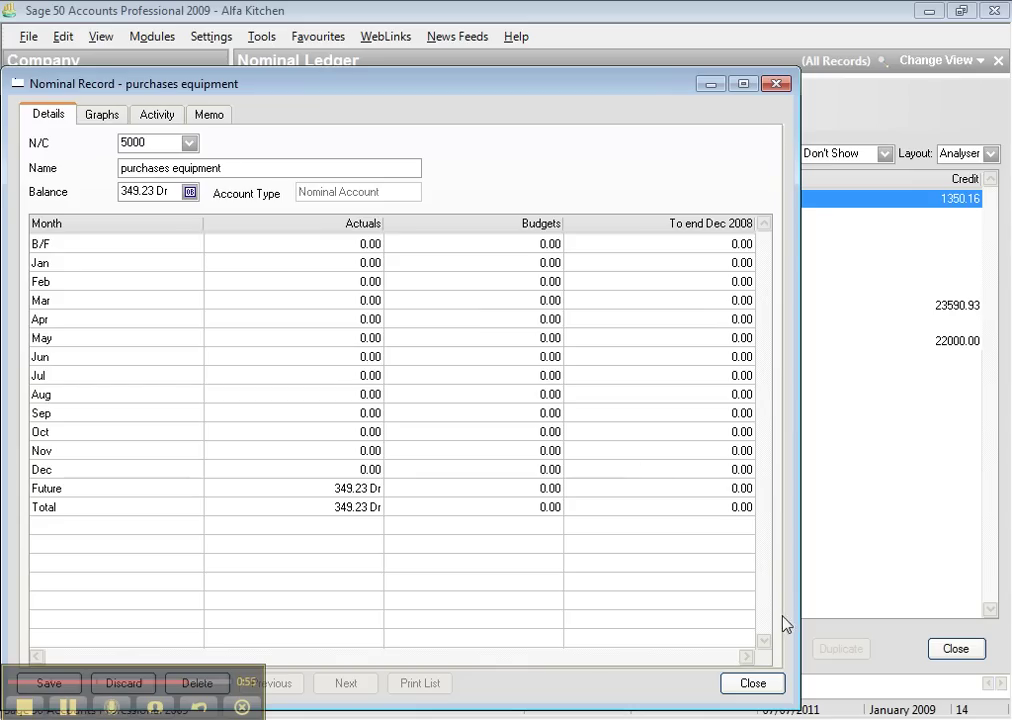
pyautogui.click(753, 684)
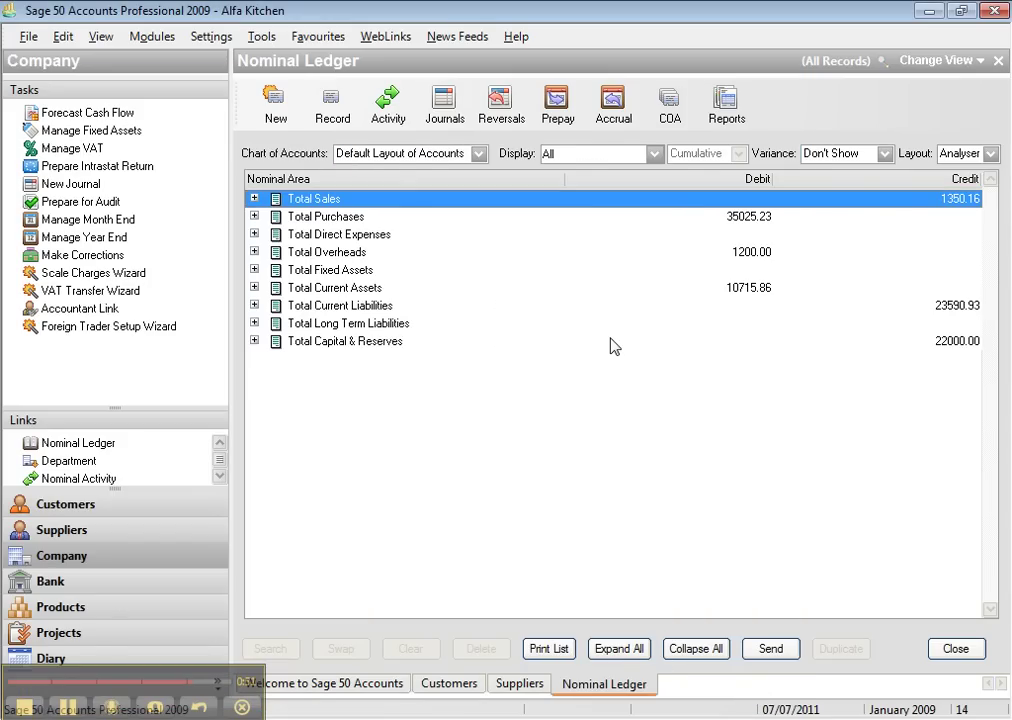